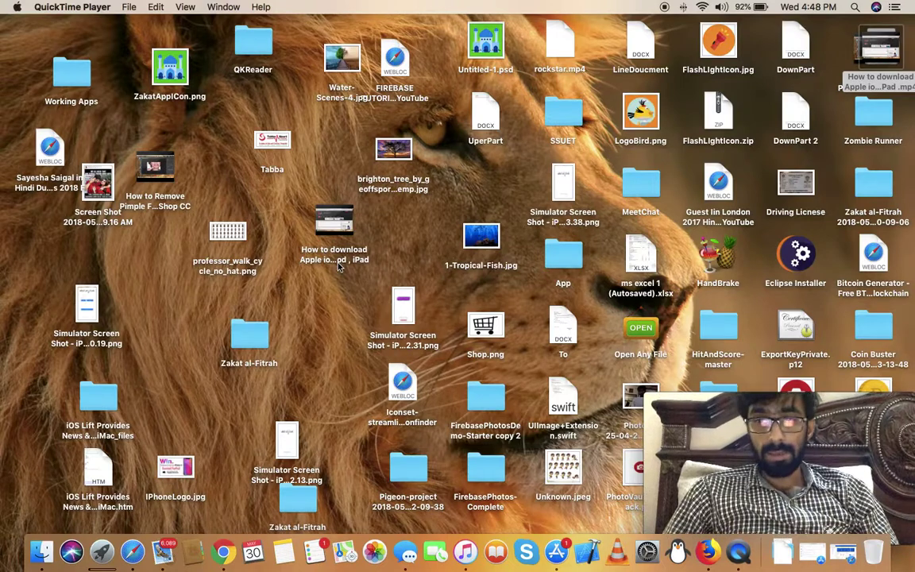
- Go to the Labs page under Optimisation in Google AdSense
{"action": "left_click", "coordinate": [131, 548]}
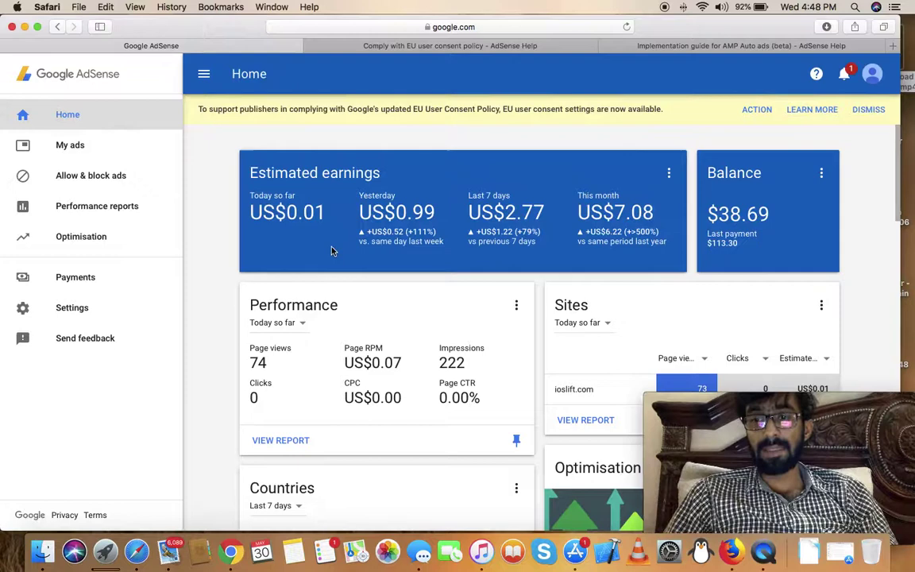
{"action": "scroll", "coordinate": [323, 256], "scroll_direction": "down", "scroll_amount": 2}
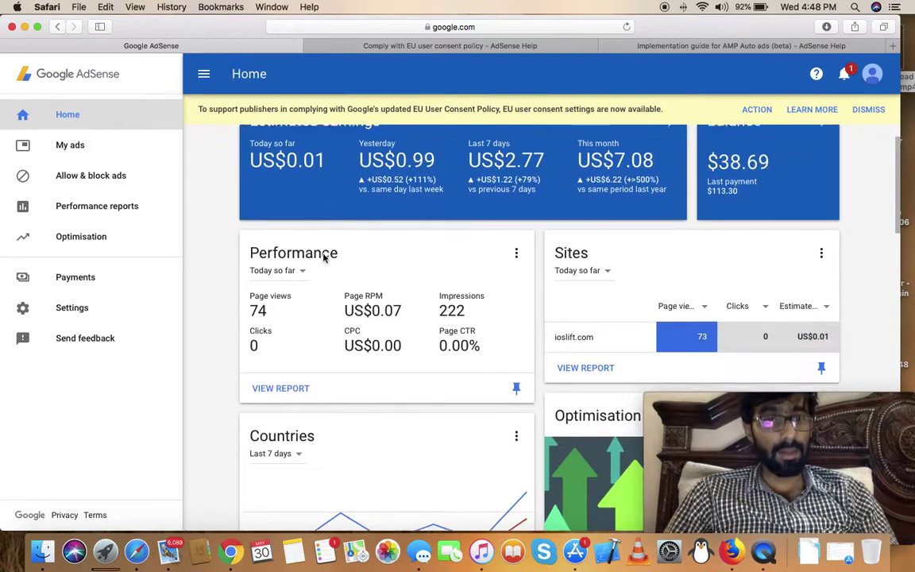
{"action": "left_click", "coordinate": [89, 248]}
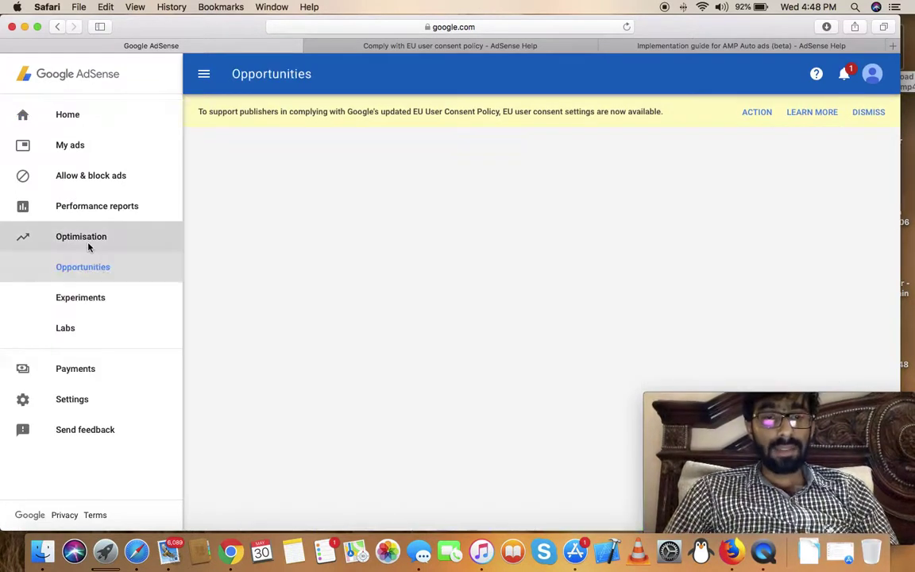
{"action": "left_click", "coordinate": [75, 327]}
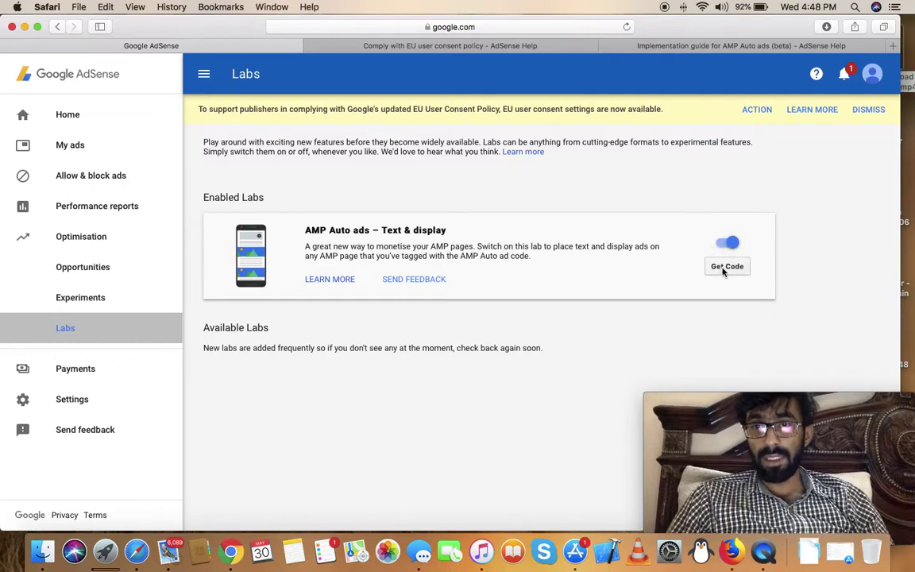
- Get the AMP Auto ads code and copy its head script snippet
{"action": "left_click", "coordinate": [725, 267]}
{"action": "left_click_drag", "start_coordinate": [439, 219], "coordinate": [229, 181]}
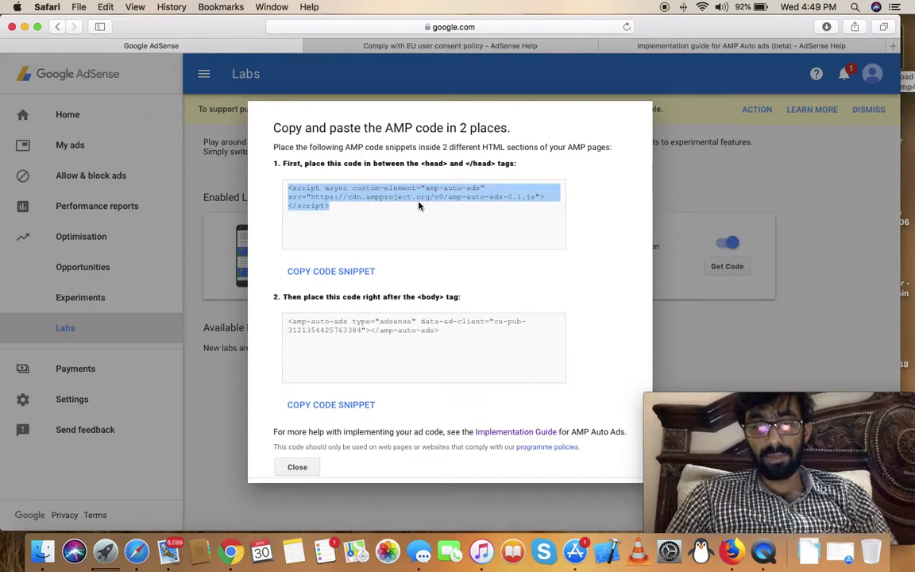
{"action": "key", "text": "super+c"}
{"action": "left_click", "coordinate": [297, 469]}
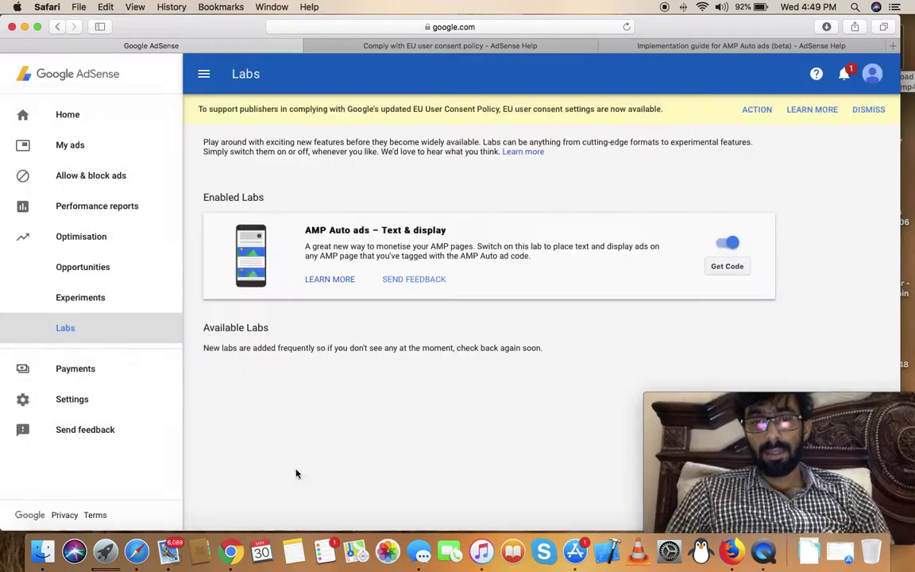
- Load ioslift.com's WordPress post-new.php Add New Post page in a new tab
{"action": "key", "text": "super+t"}
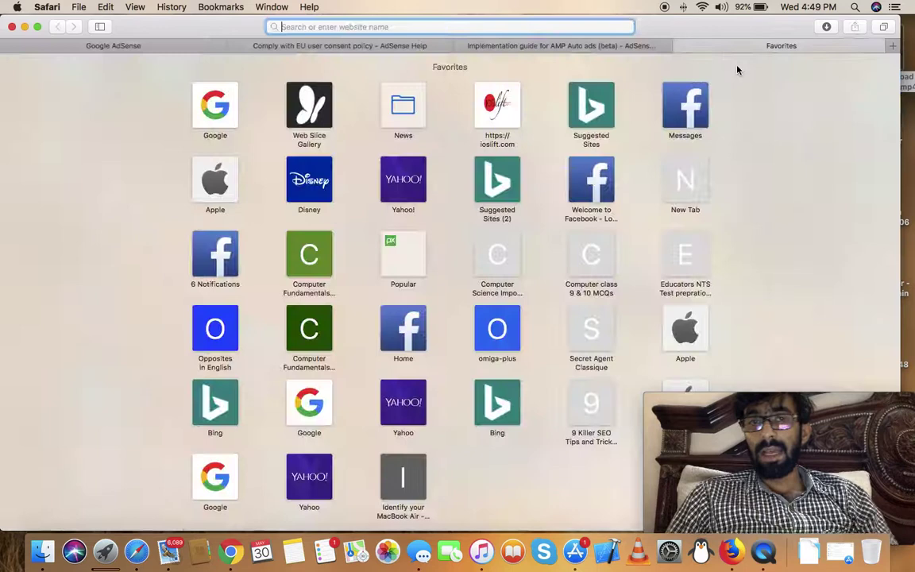
{"action": "type", "text": "ioslift.com/w"}
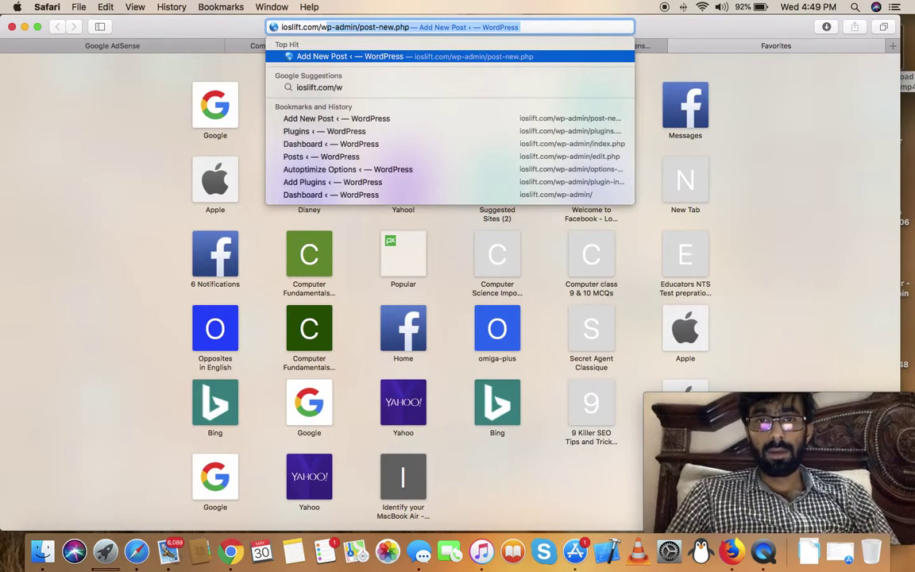
{"action": "key", "text": "Return"}
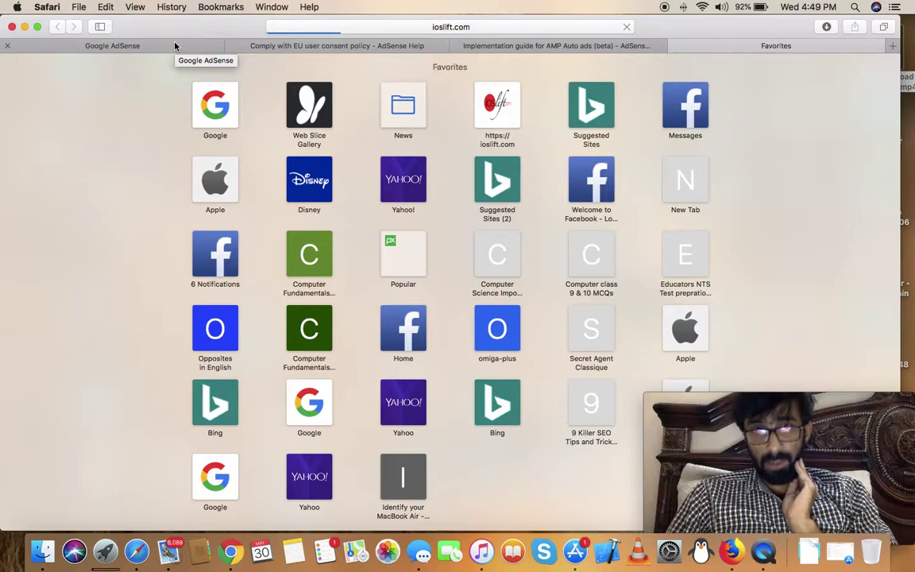
{"action": "left_click", "coordinate": [559, 45]}
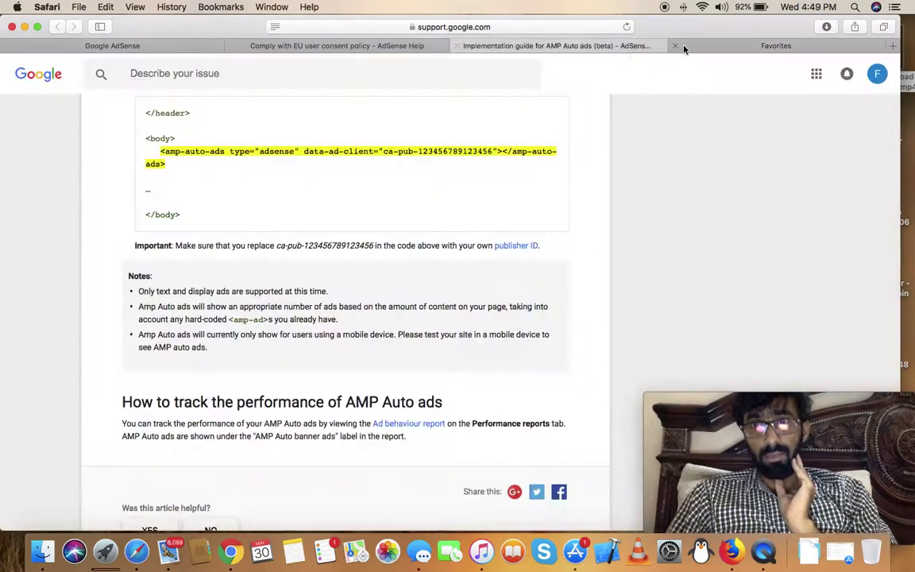
{"action": "left_click", "coordinate": [682, 46]}
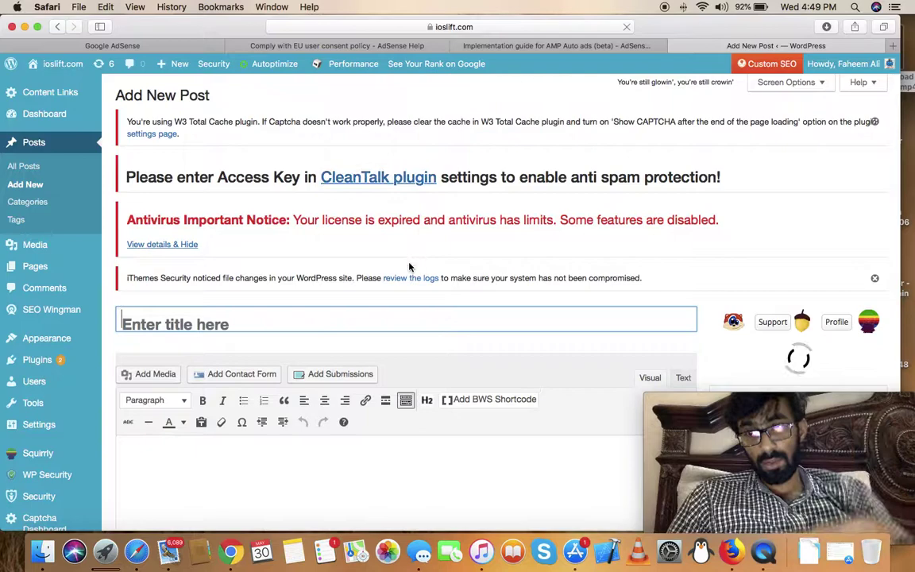
- Open the AMP entry in the admin sidebar to reach AMPforWP Options version 0.9.92
{"action": "scroll", "coordinate": [406, 267], "scroll_direction": "down", "scroll_amount": 2}
{"action": "scroll", "coordinate": [407, 267], "scroll_direction": "down", "scroll_amount": 8}
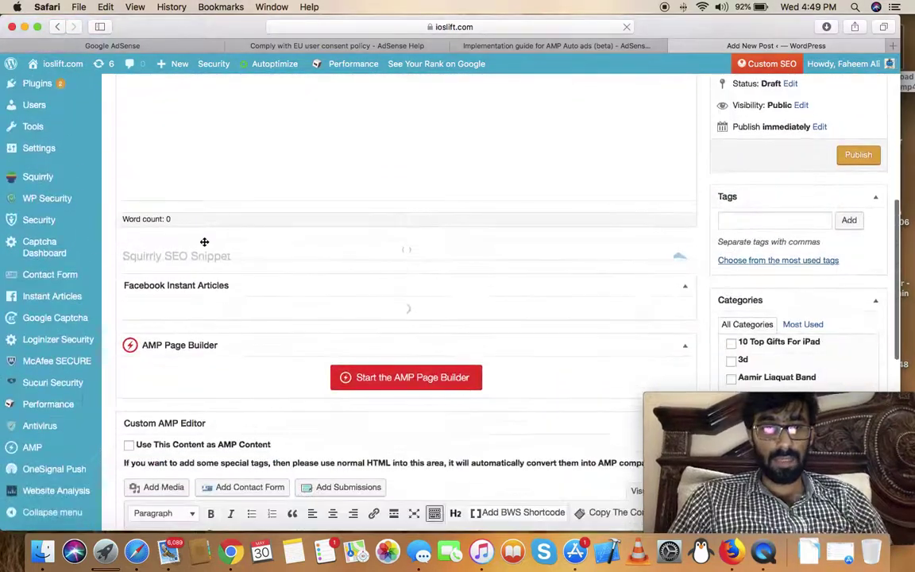
{"action": "mouse_move", "coordinate": [99, 326]}
{"action": "scroll", "coordinate": [65, 380], "scroll_direction": "down", "scroll_amount": 3}
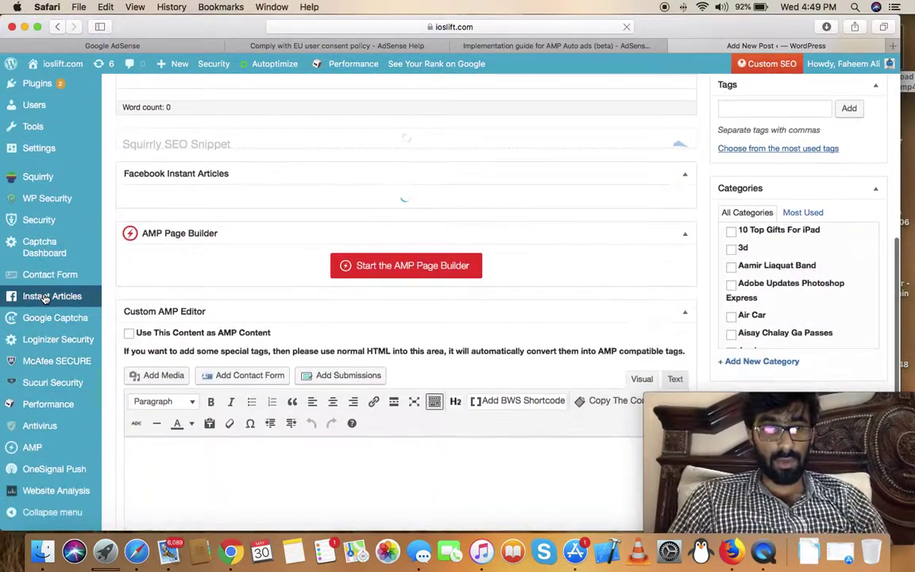
{"action": "left_click", "coordinate": [55, 450]}
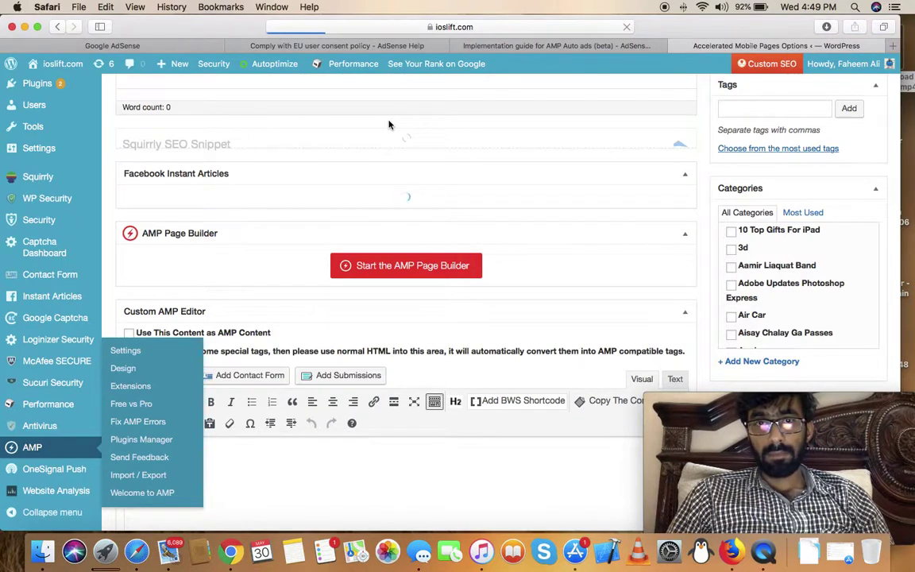
{"action": "scroll", "coordinate": [374, 171], "scroll_direction": "down", "scroll_amount": 4}
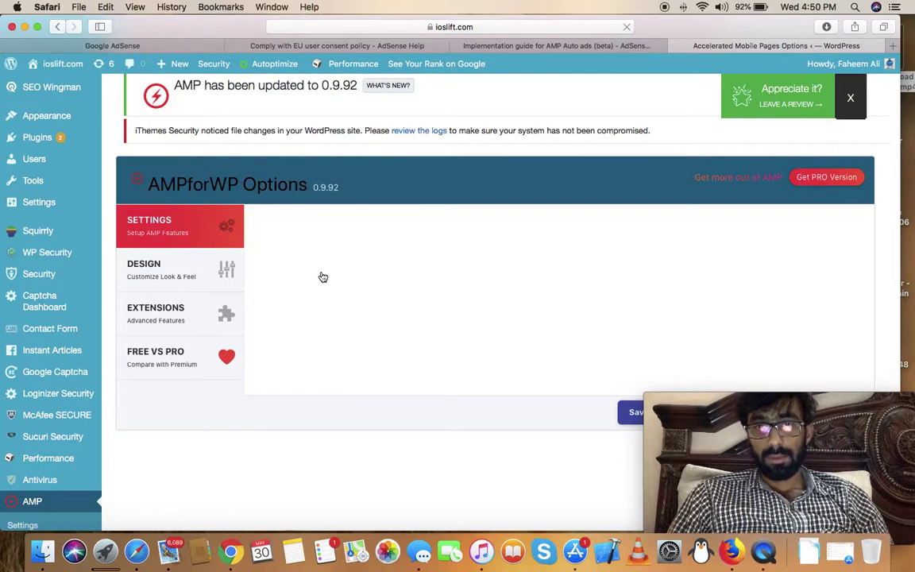
{"action": "scroll", "coordinate": [342, 318], "scroll_direction": "down", "scroll_amount": 4}
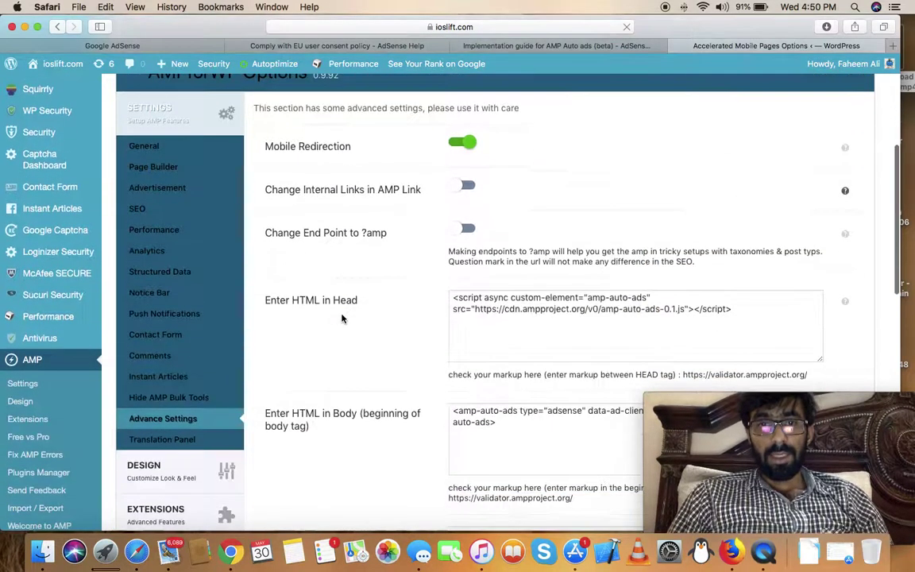
{"action": "scroll", "coordinate": [342, 318], "scroll_direction": "up", "scroll_amount": 1}
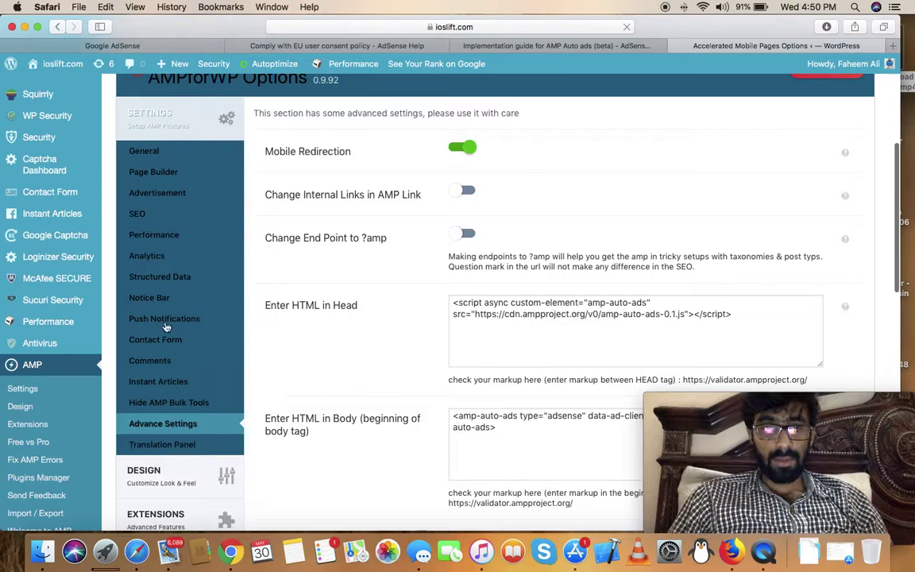
{"action": "left_click", "coordinate": [163, 155]}
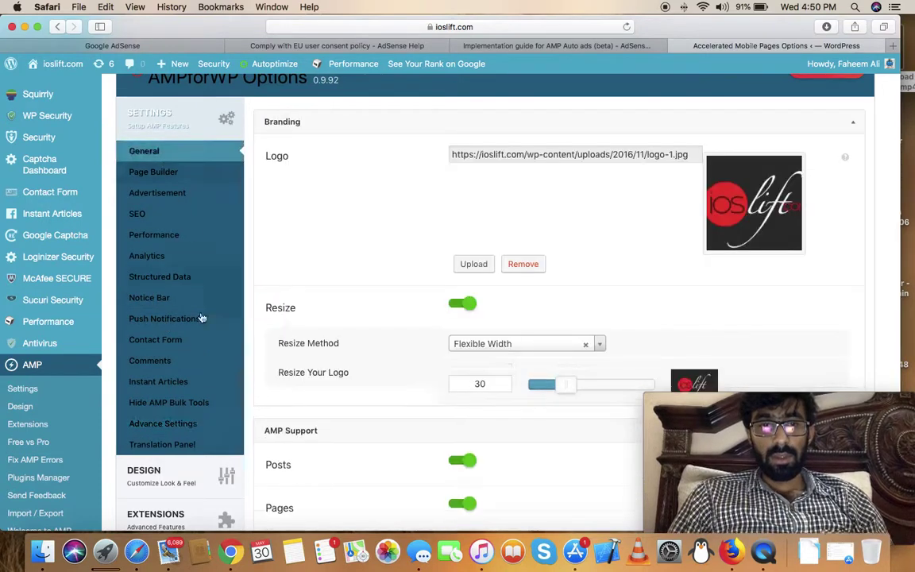
{"action": "left_click", "coordinate": [175, 427]}
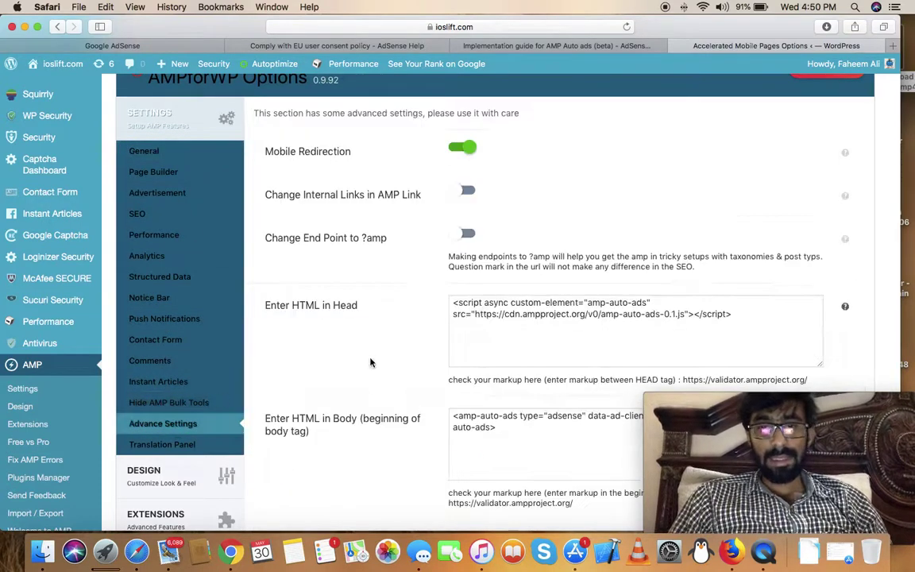
{"action": "scroll", "coordinate": [335, 326], "scroll_direction": "down", "scroll_amount": 4}
{"action": "left_click_drag", "start_coordinate": [267, 170], "coordinate": [351, 170]}
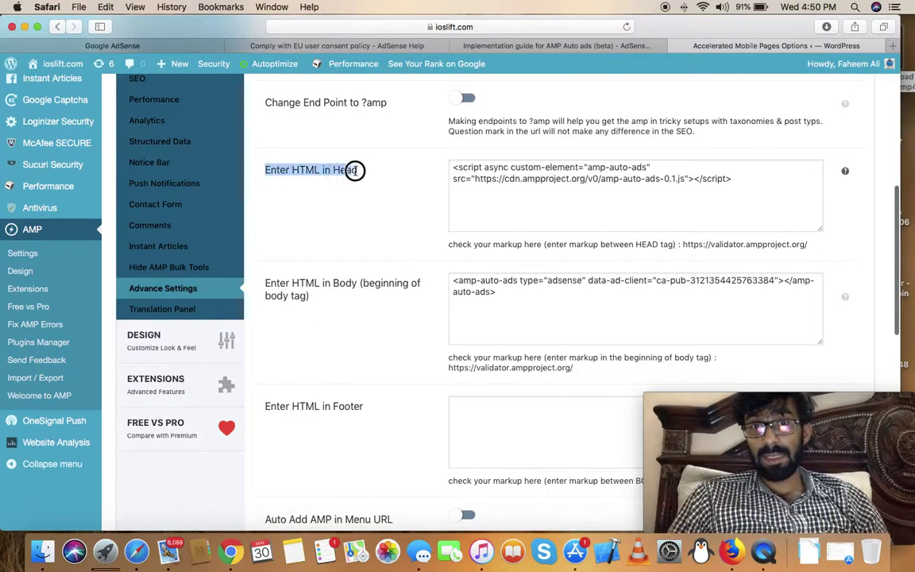
{"action": "left_click", "coordinate": [600, 196]}
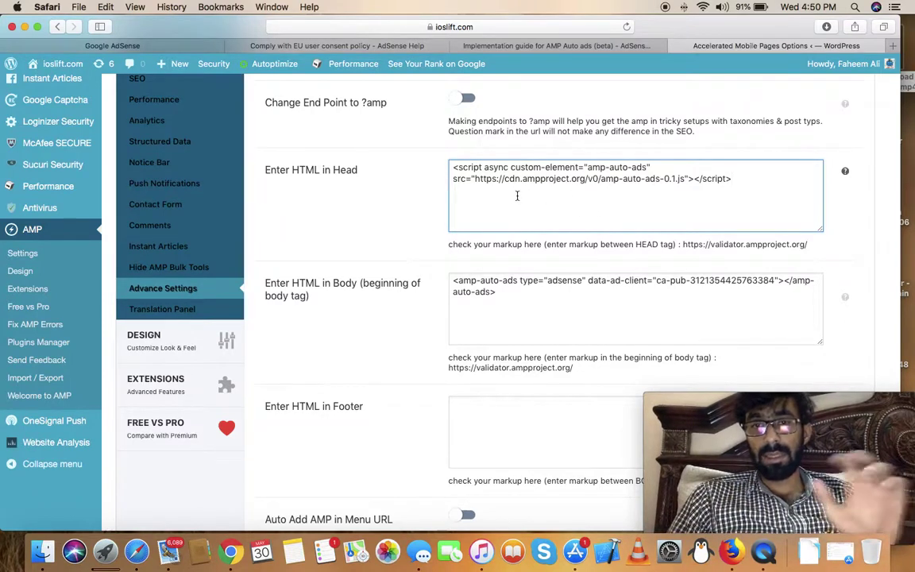
{"action": "left_click_drag", "start_coordinate": [733, 181], "coordinate": [434, 174]}
- Paste the AMP Auto ads head snippet into the Head HTML field, replacing its content
{"action": "left_click", "coordinate": [107, 45]}
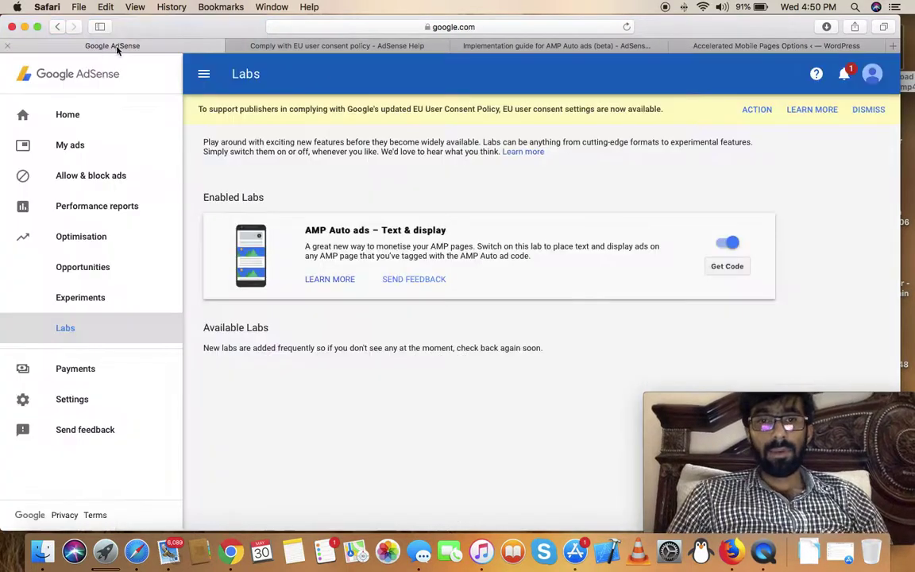
{"action": "left_click", "coordinate": [743, 264]}
{"action": "left_click_drag", "start_coordinate": [384, 205], "coordinate": [300, 173]}
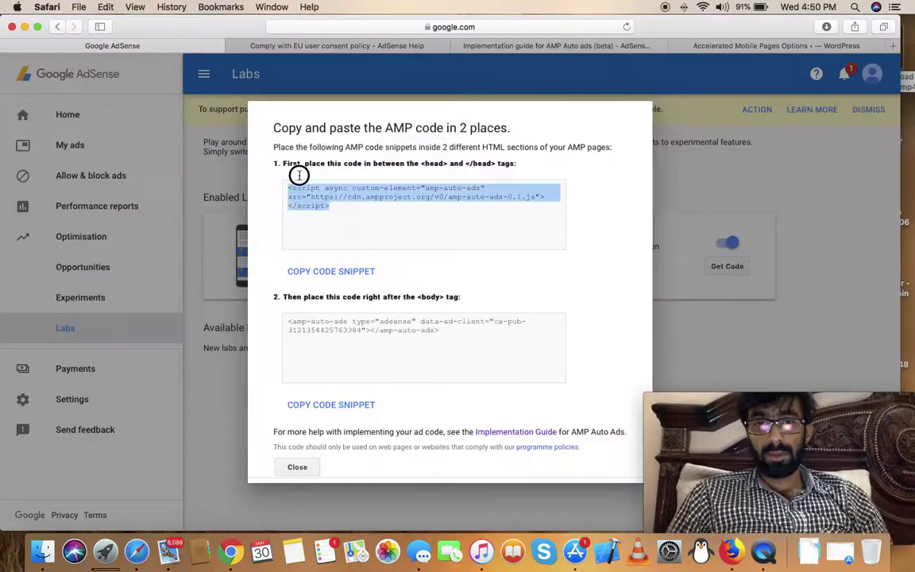
{"action": "left_click", "coordinate": [733, 45]}
{"action": "left_click", "coordinate": [568, 207]}
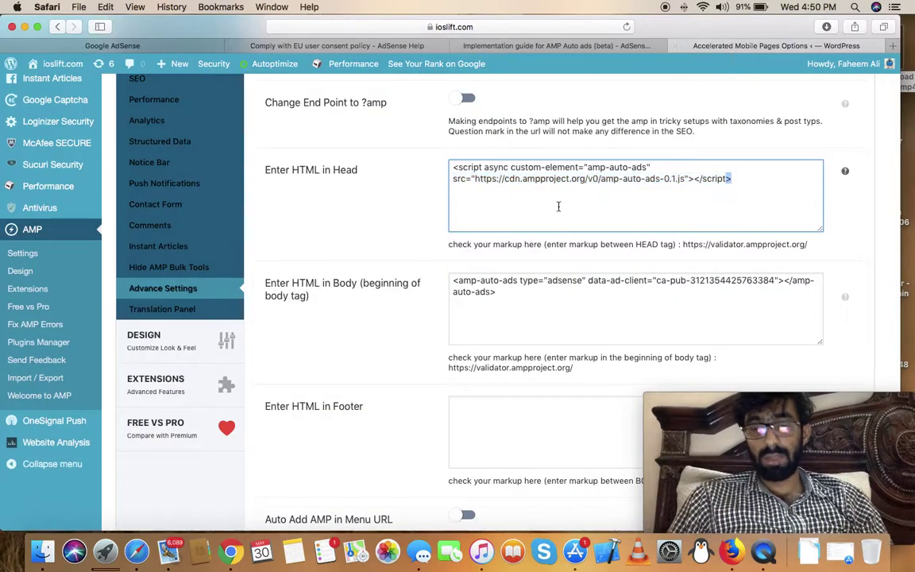
{"action": "key", "text": "super+a"}
{"action": "key", "text": "super+v"}
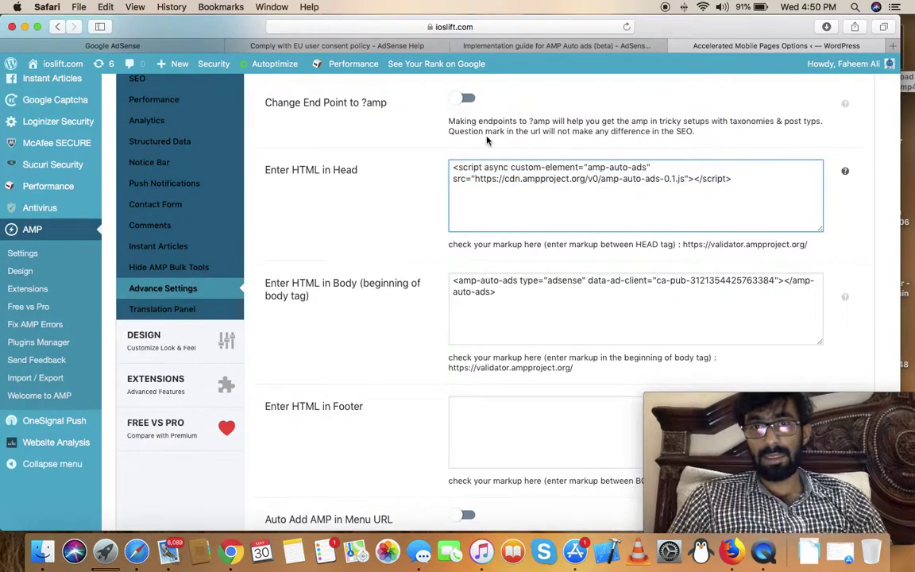
- Paste the AMP Auto ads body snippet into the Body HTML field, replacing its content
{"action": "left_click", "coordinate": [112, 45]}
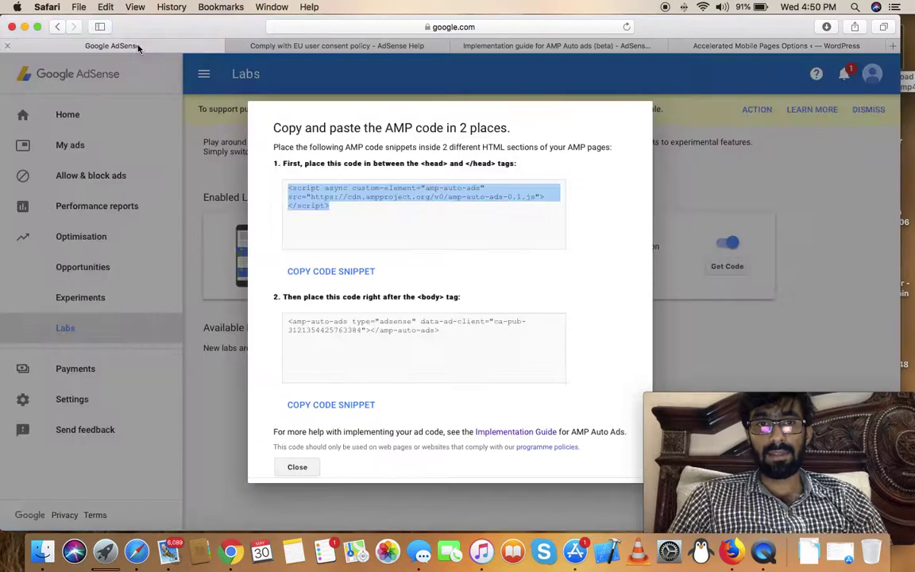
{"action": "left_click", "coordinate": [358, 330]}
{"action": "key", "text": "cmd+c"}
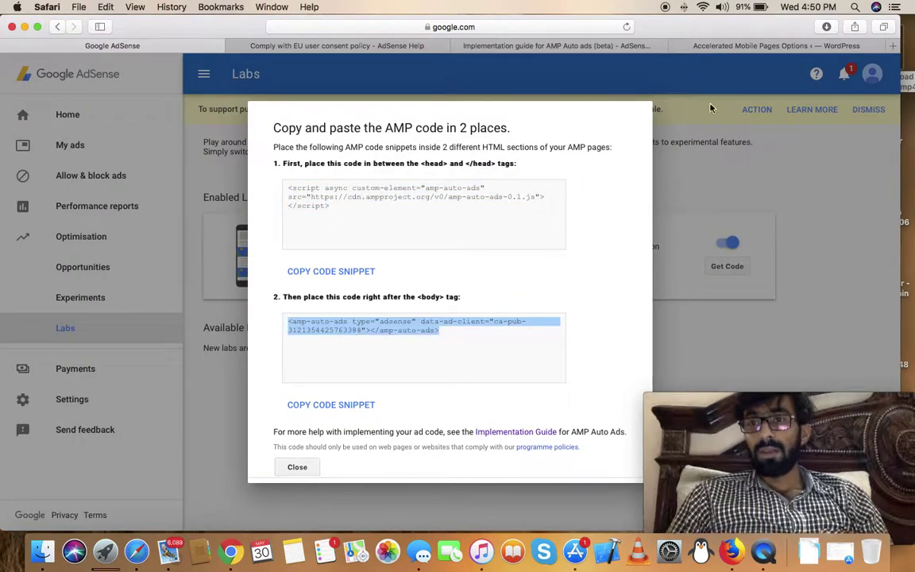
{"action": "left_click", "coordinate": [713, 48]}
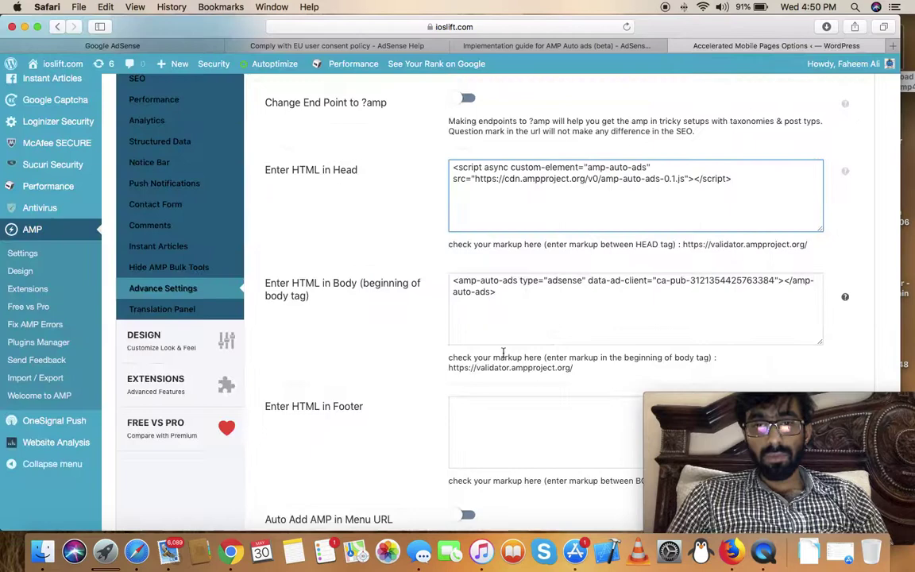
{"action": "left_click", "coordinate": [554, 304]}
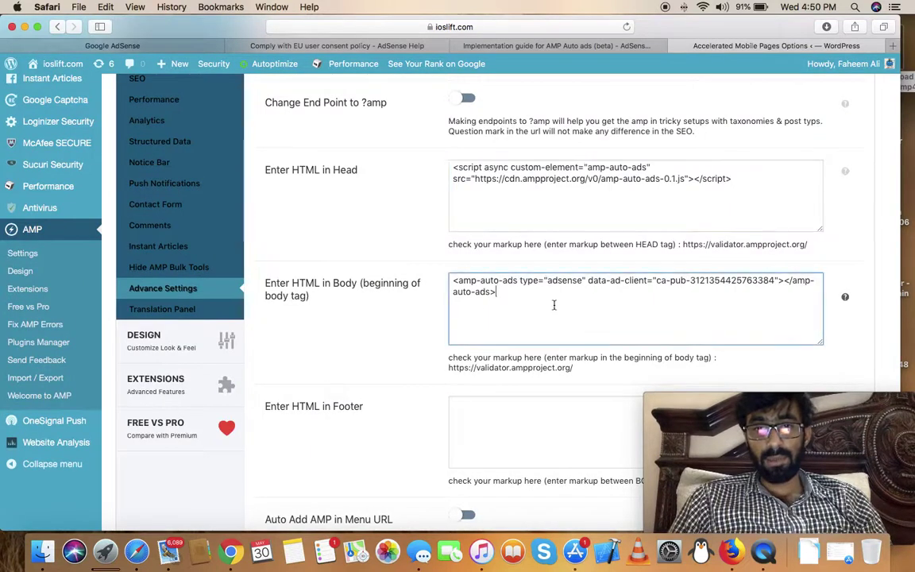
{"action": "key", "text": "cmd+a"}
{"action": "key", "text": "cmd+v"}
- Save Changes on Advance Settings and confirm the amp-auto-ads scripts in Head and Body
{"action": "scroll", "coordinate": [553, 305], "scroll_direction": "down", "scroll_amount": 10}
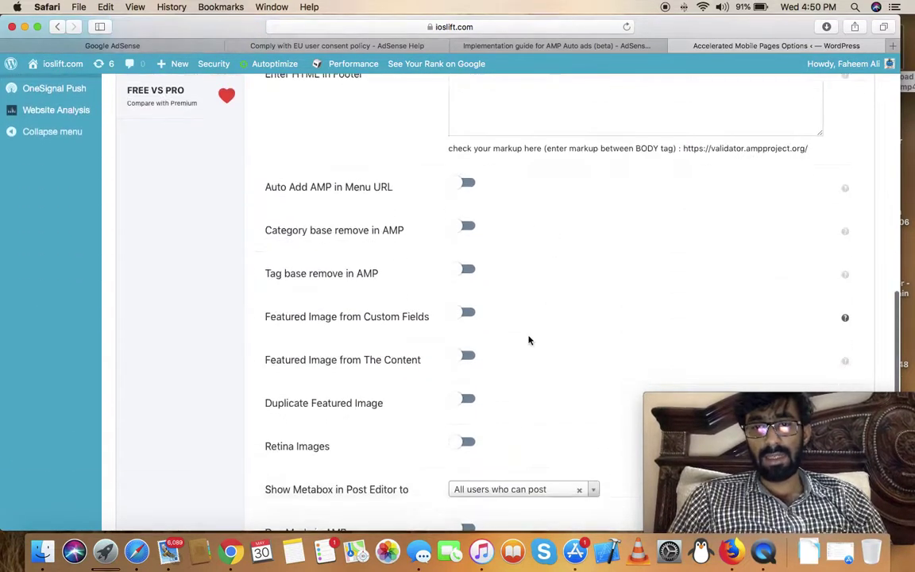
{"action": "left_click", "coordinate": [633, 473]}
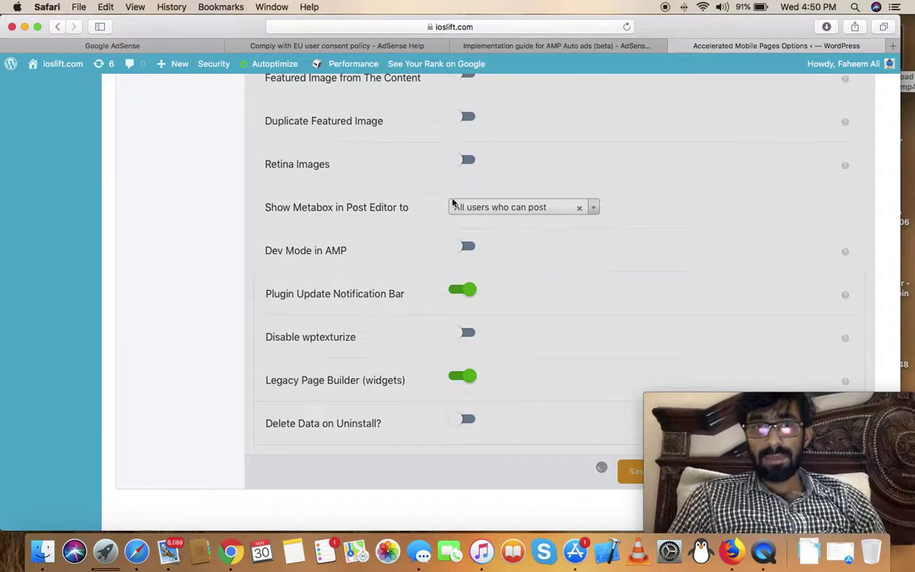
{"action": "scroll", "coordinate": [183, 131], "scroll_direction": "up", "scroll_amount": 5}
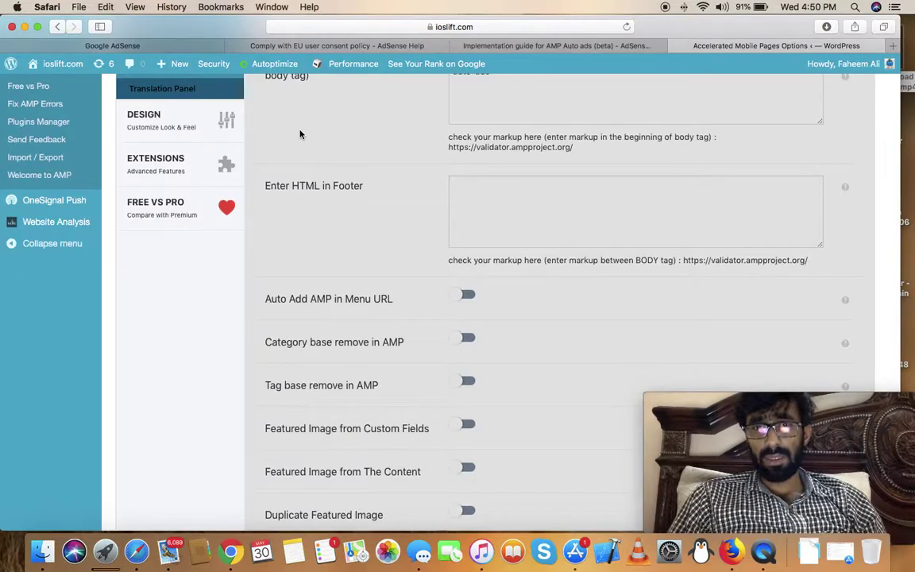
{"action": "scroll", "coordinate": [300, 133], "scroll_direction": "up", "scroll_amount": 3}
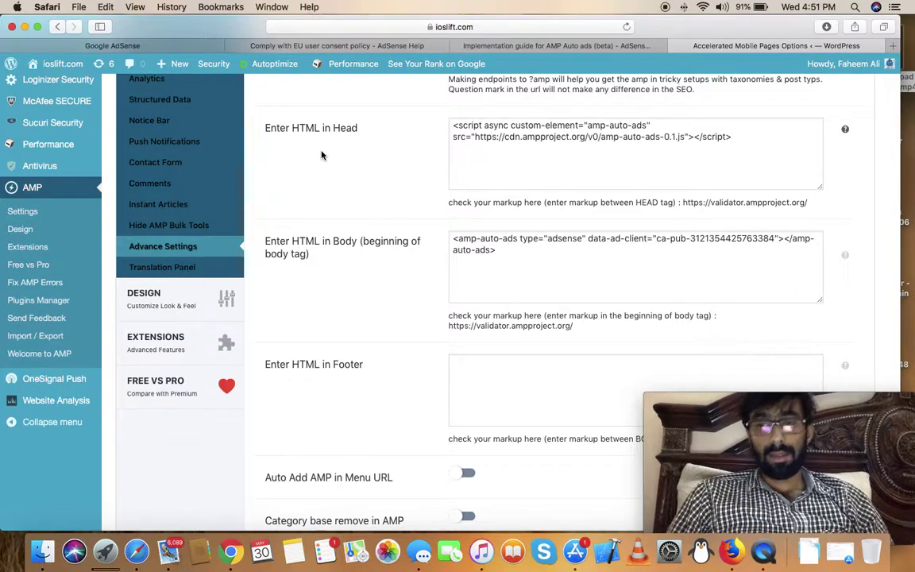
{"action": "scroll", "coordinate": [321, 154], "scroll_direction": "up", "scroll_amount": 2}
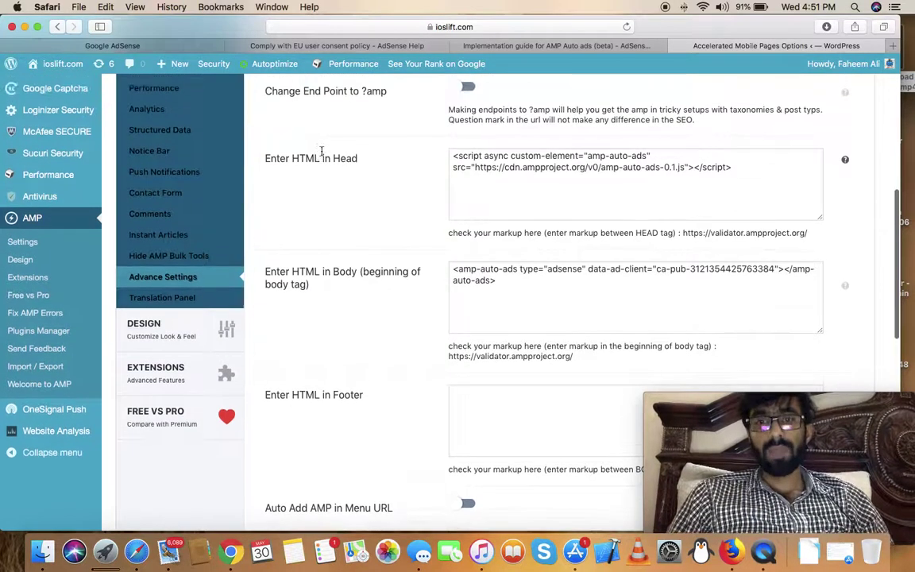